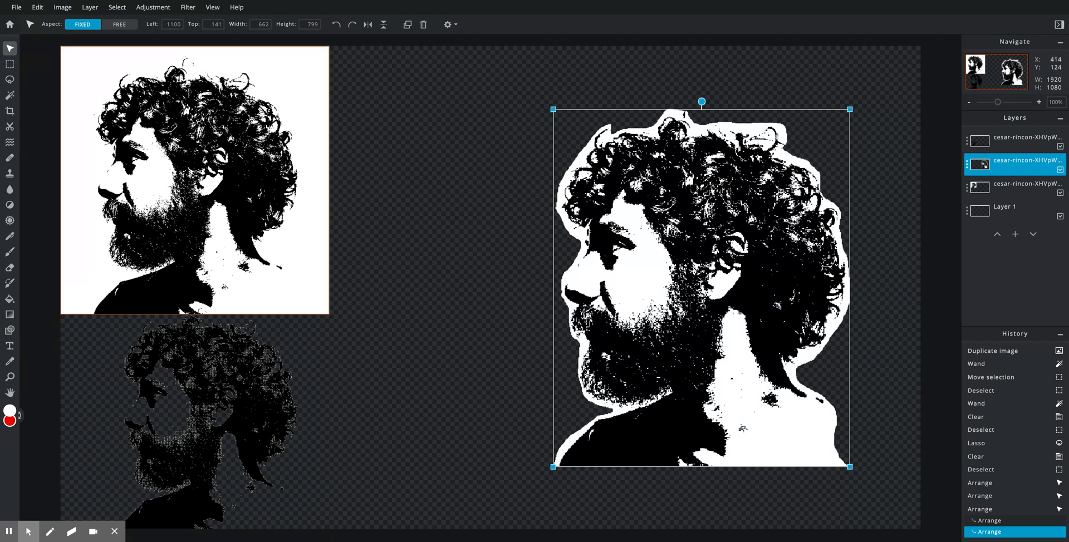
pyautogui.click(153, 7)
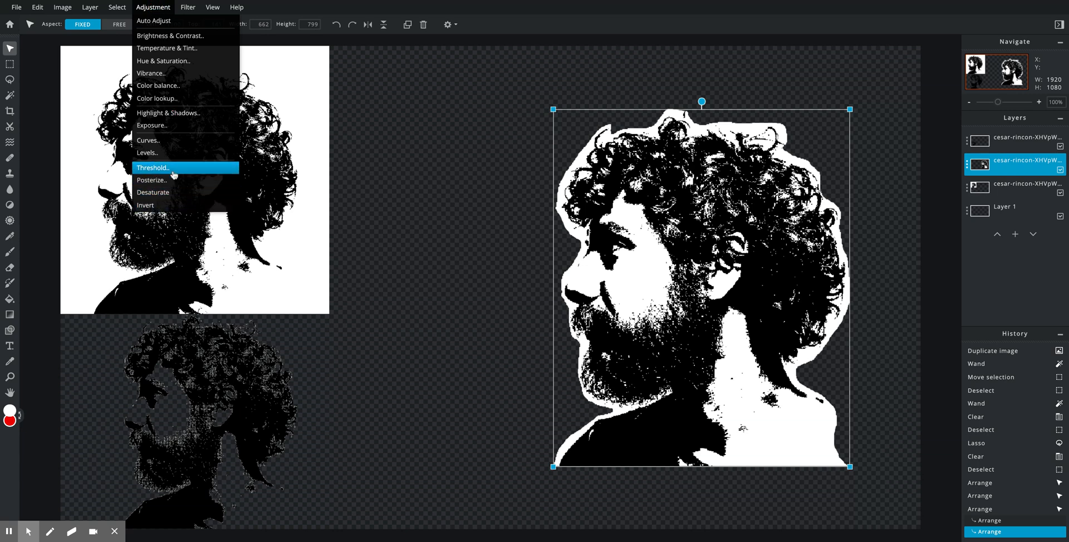
pyautogui.click(353, 196)
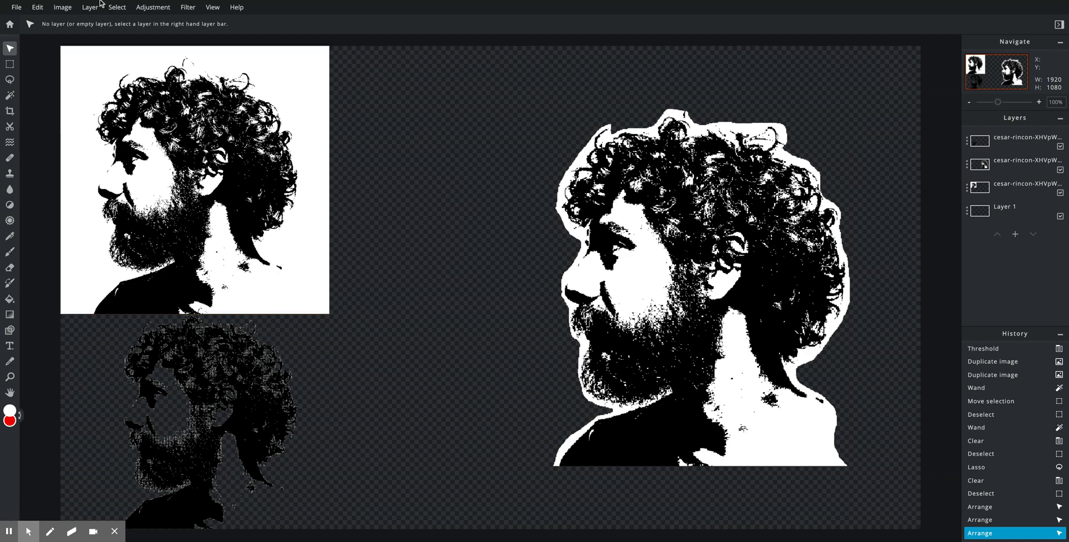
# - Open the photo of the long-haired woman with its background intact from the history and apply a Threshold at level 158
pyautogui.click(9, 24)
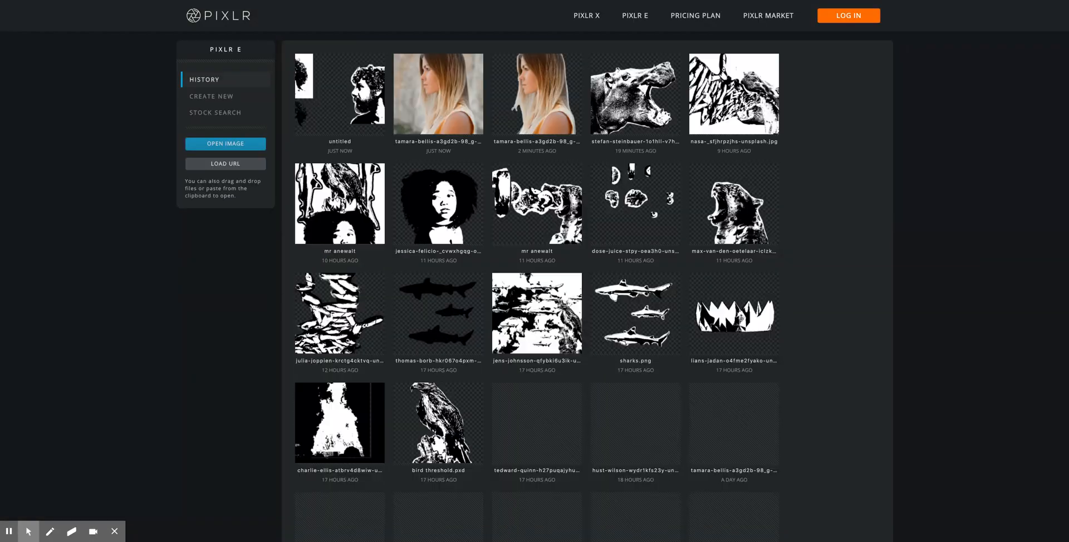
pyautogui.click(456, 122)
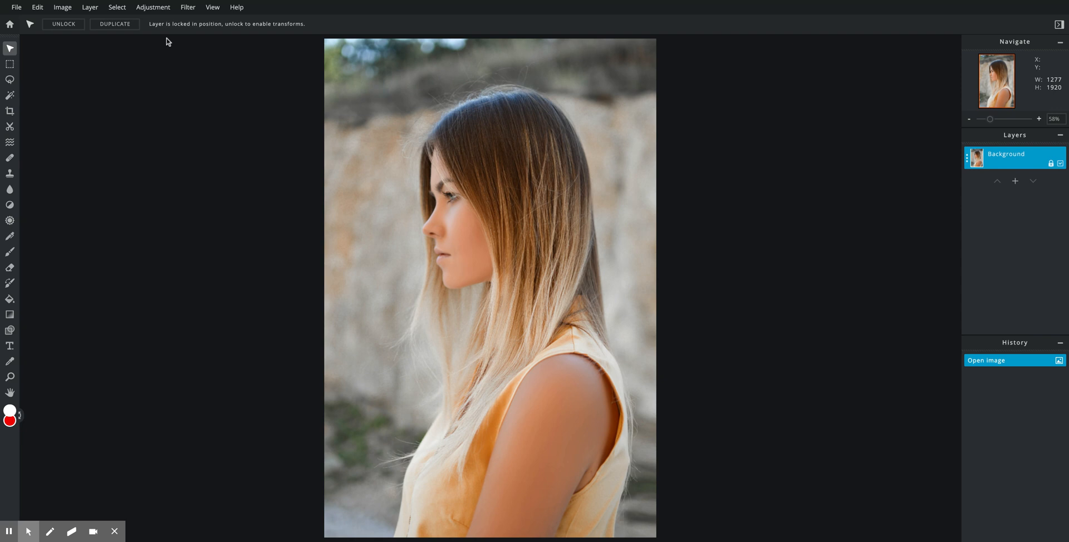
pyautogui.click(164, 10)
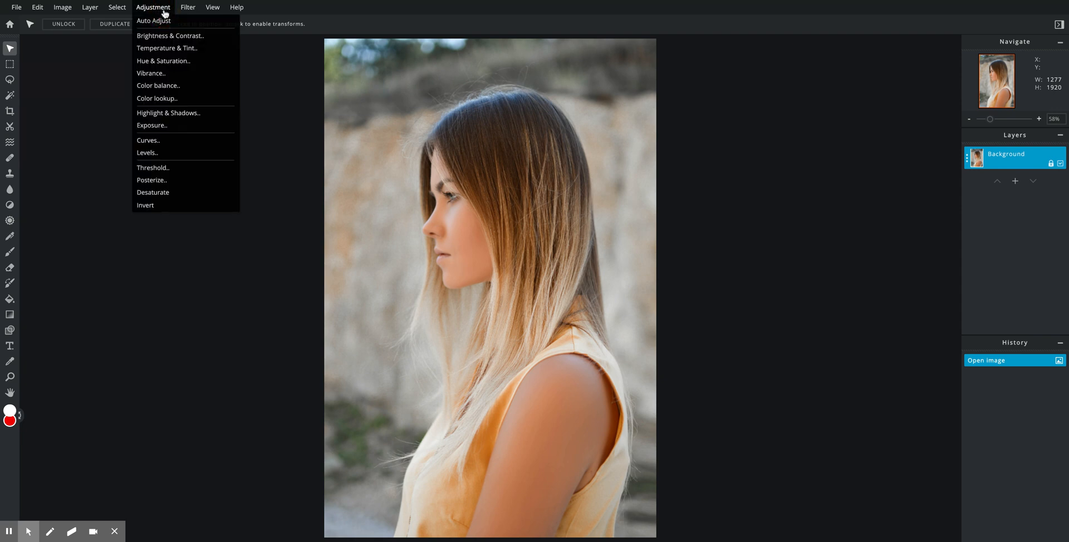
pyautogui.click(185, 167)
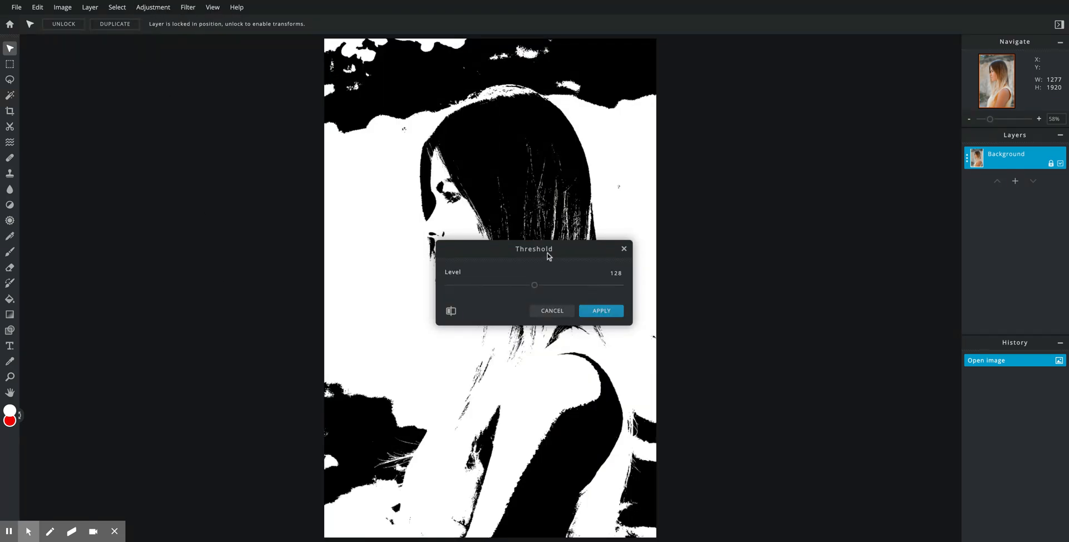
pyautogui.moveTo(549, 255); pyautogui.dragTo(777, 199)
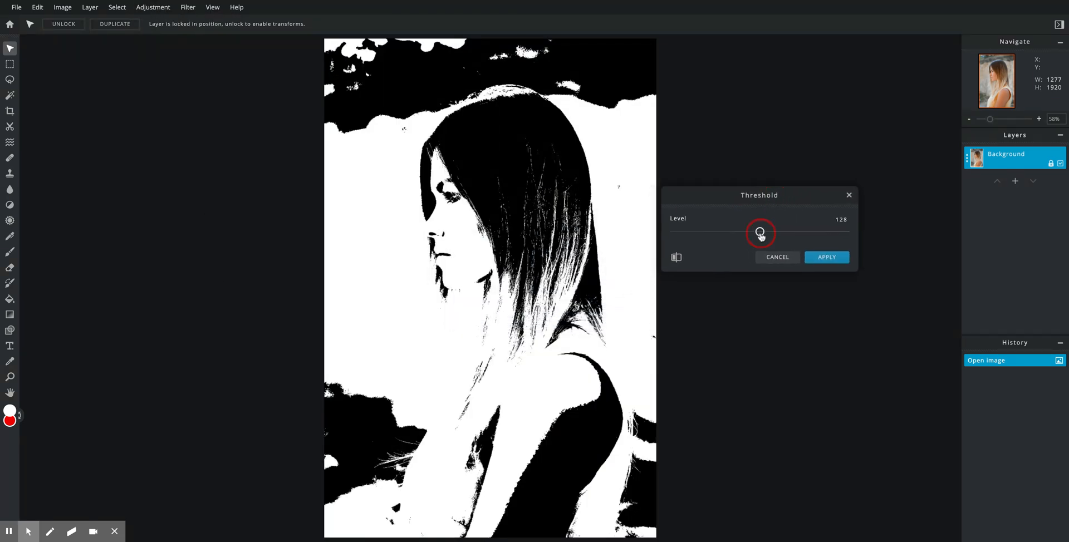
pyautogui.moveTo(760, 236)
pyautogui.mouseDown()
pyautogui.moveTo(746, 232)
pyautogui.moveTo(781, 231)
pyautogui.mouseUp()
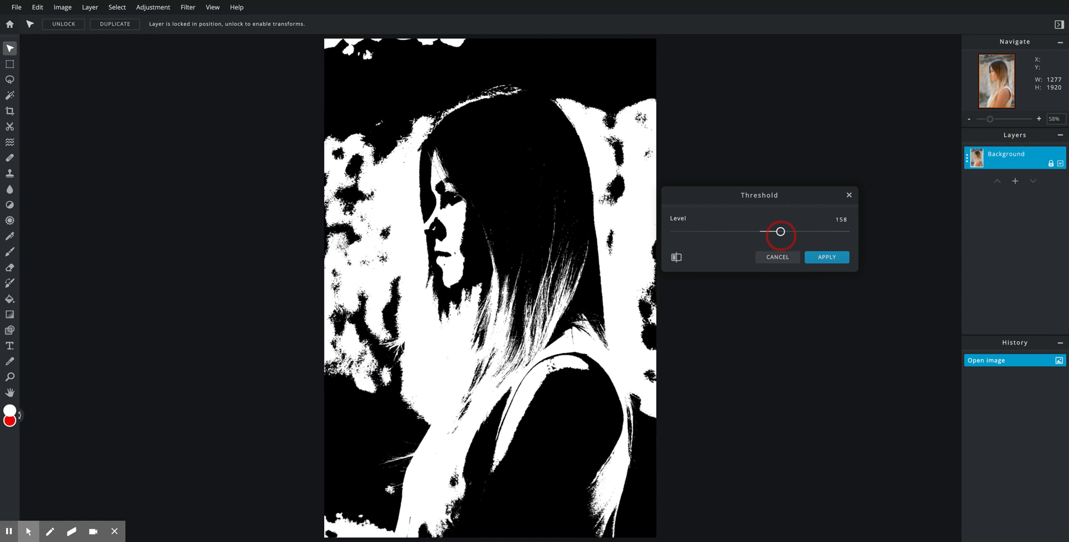
pyautogui.click(825, 265)
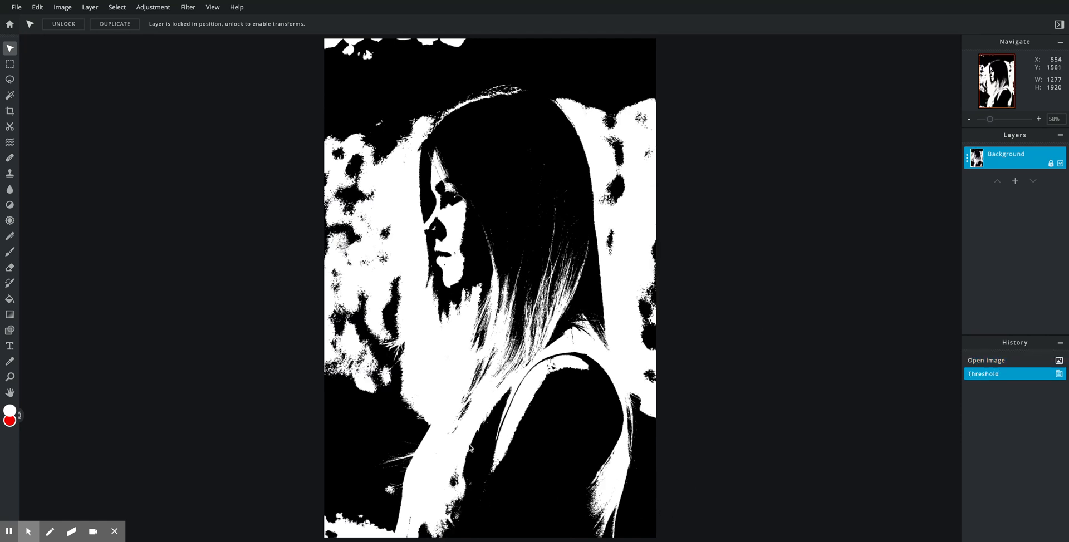
# - Draw a freehand Lasso selection of about 930 × 1747 px around the woman's head, hair and body, down to the image's lower edge
pyautogui.click(9, 82)
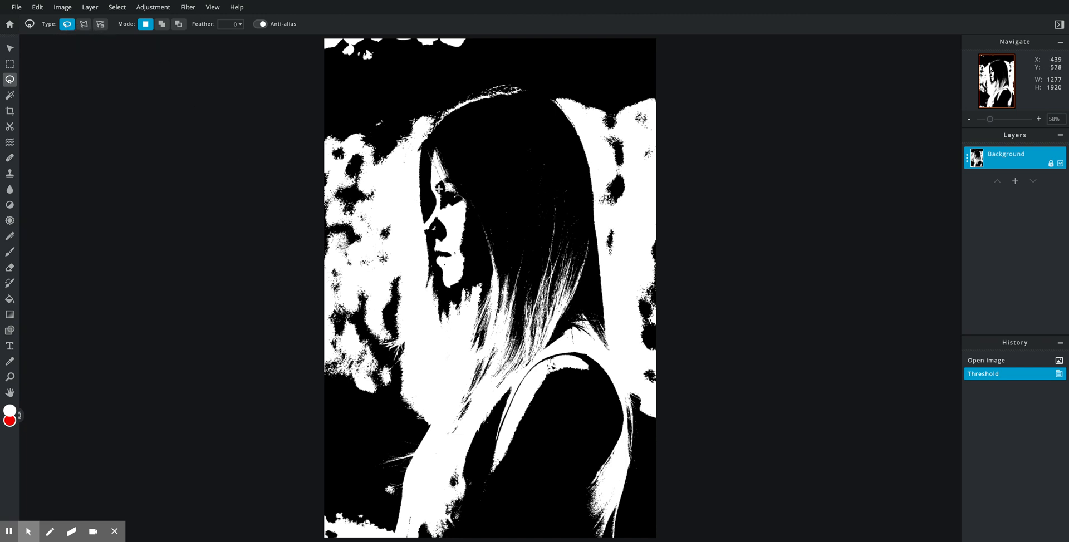
pyautogui.click(119, 7)
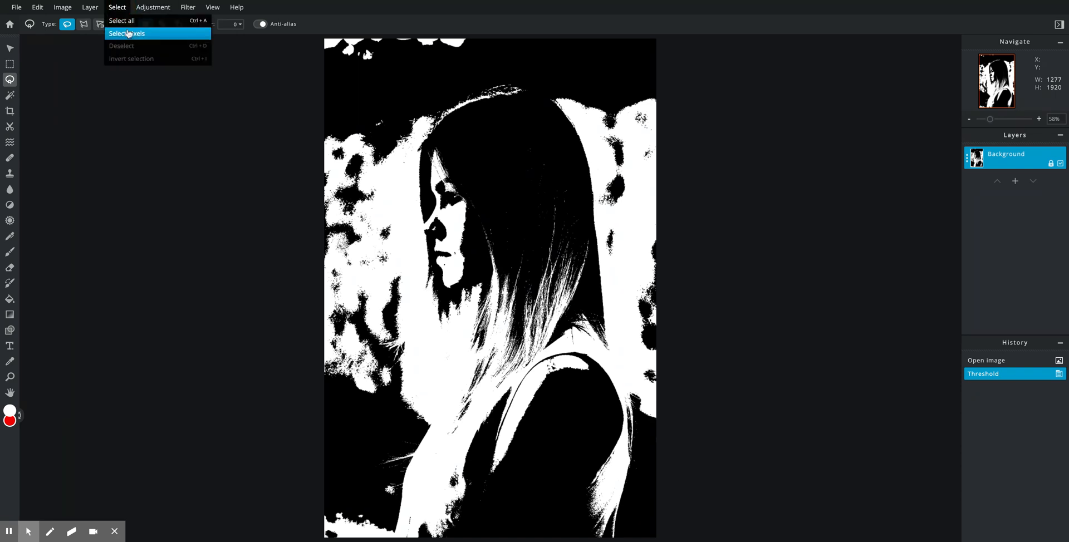
pyautogui.click(121, 7)
pyautogui.click(10, 80)
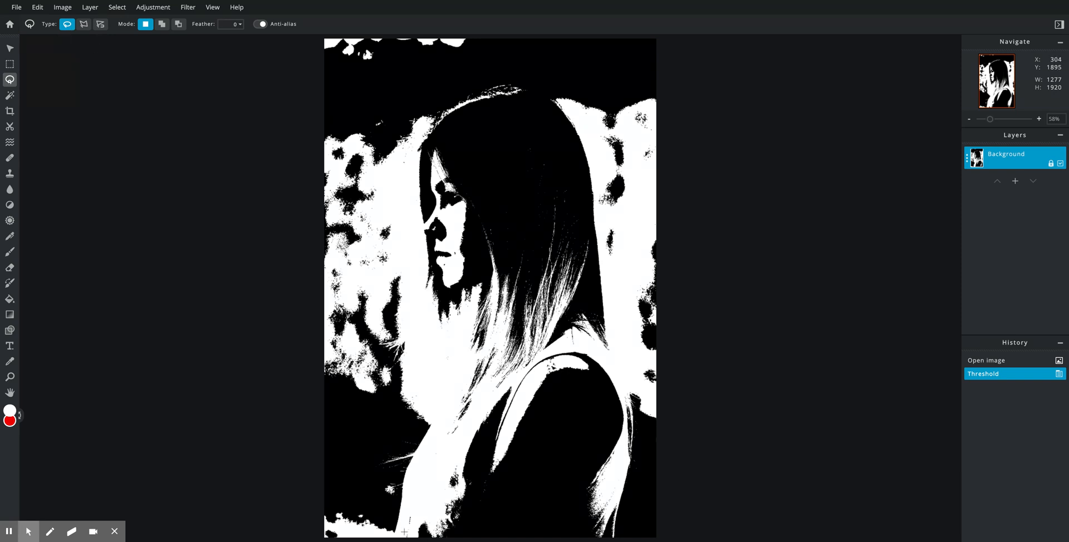
pyautogui.moveTo(392, 538)
pyautogui.mouseDown()
pyautogui.moveTo(403, 464)
pyautogui.moveTo(462, 373)
pyautogui.moveTo(474, 318)
pyautogui.moveTo(439, 331)
pyautogui.moveTo(424, 292)
pyautogui.moveTo(417, 143)
pyautogui.moveTo(429, 118)
pyautogui.moveTo(495, 87)
pyautogui.moveTo(559, 97)
pyautogui.moveTo(591, 160)
pyautogui.moveTo(611, 344)
pyautogui.moveTo(632, 404)
pyautogui.moveTo(617, 535)
pyautogui.moveTo(392, 536)
pyautogui.mouseUp()
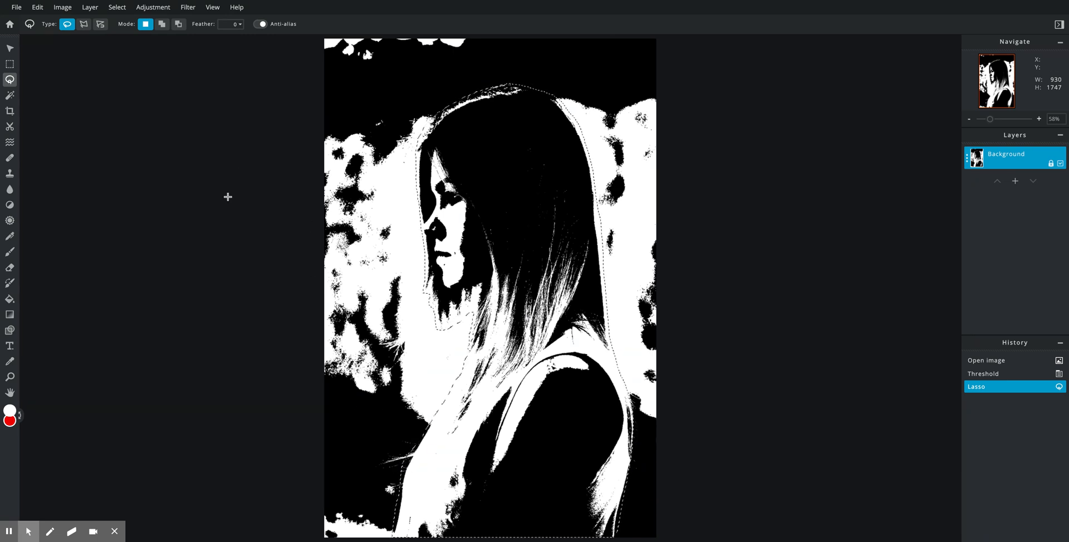
# - Subtract excess background from the lasso selection along the woman's chest, below her chin and in front of her face
pyautogui.click(179, 26)
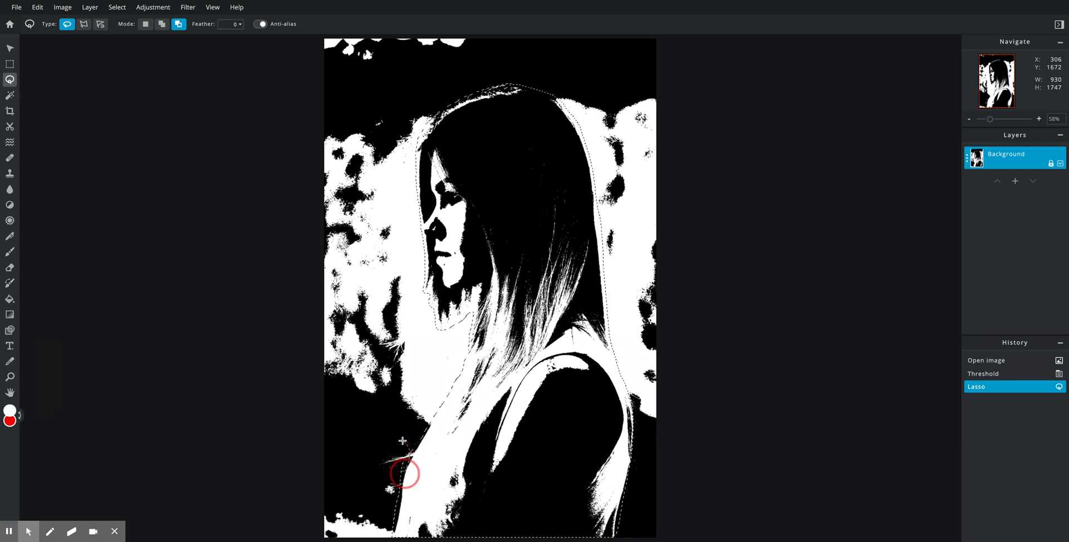
pyautogui.moveTo(404, 443); pyautogui.dragTo(461, 363)
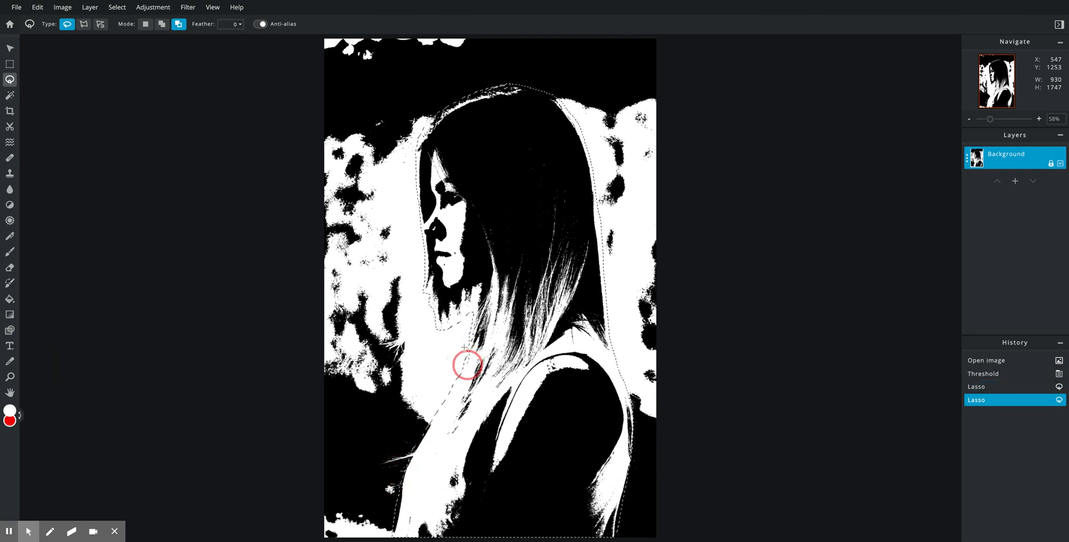
pyautogui.moveTo(450, 378); pyautogui.dragTo(452, 375)
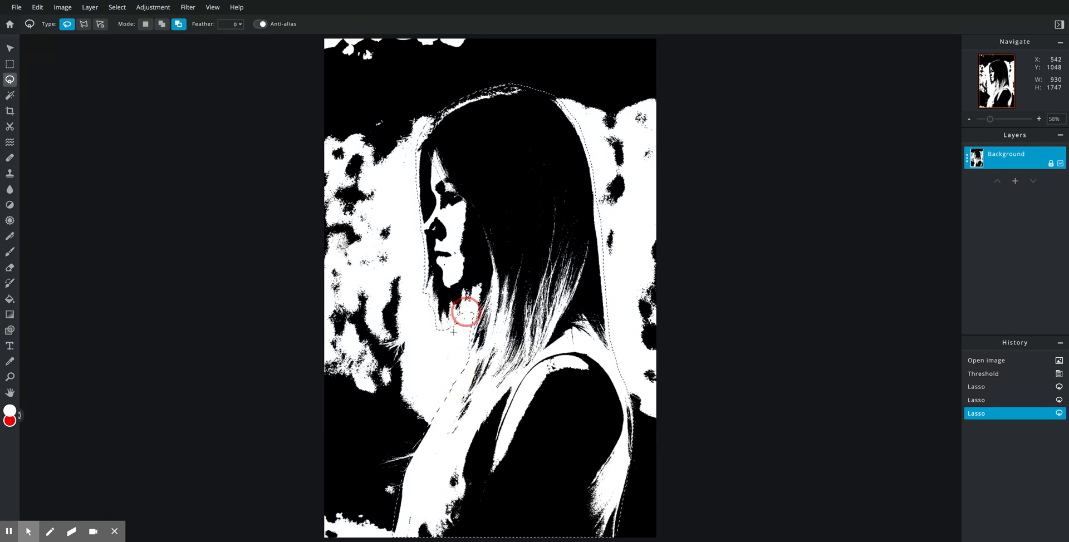
pyautogui.moveTo(456, 333); pyautogui.dragTo(452, 330)
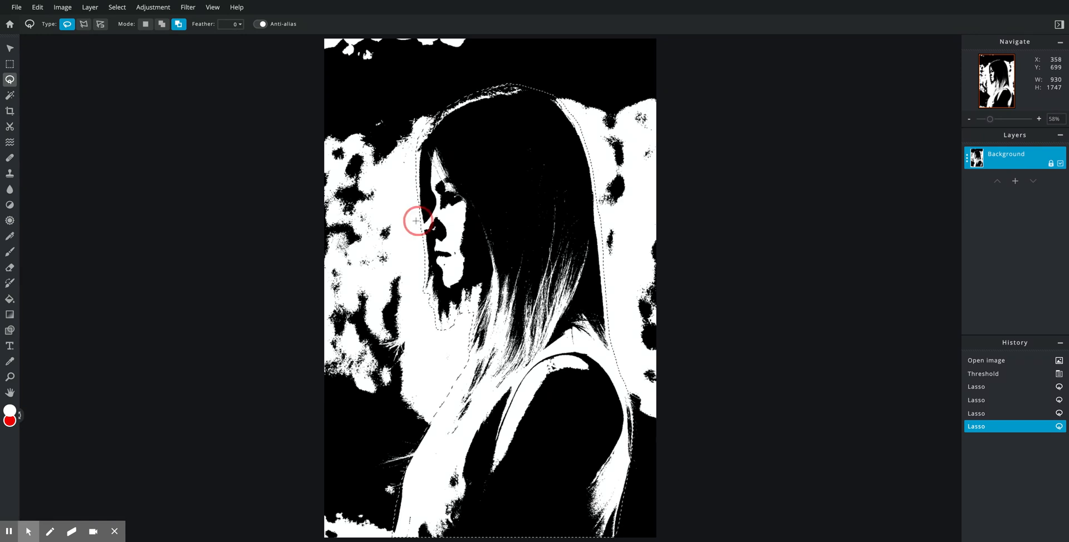
pyautogui.moveTo(418, 239); pyautogui.dragTo(440, 228)
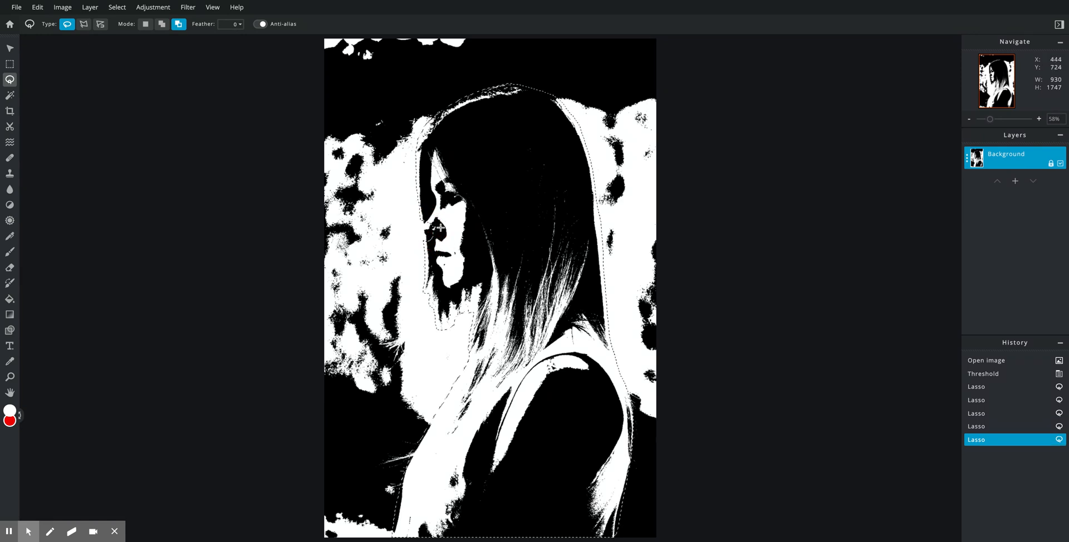
# - Add freehand lasso areas along the woman's nose and mouth to the existing selection
pyautogui.click(162, 23)
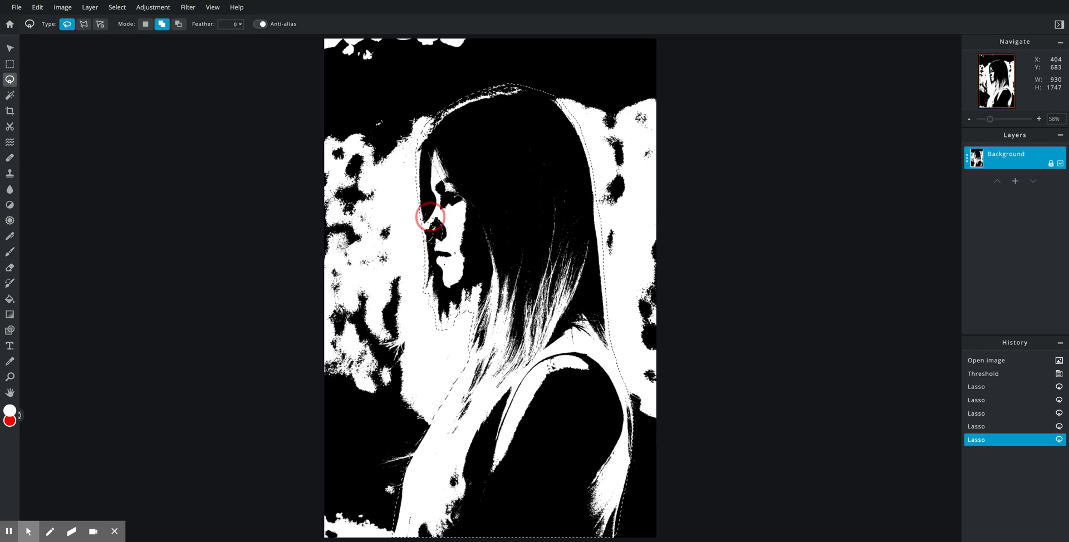
pyautogui.moveTo(431, 217); pyautogui.dragTo(431, 217)
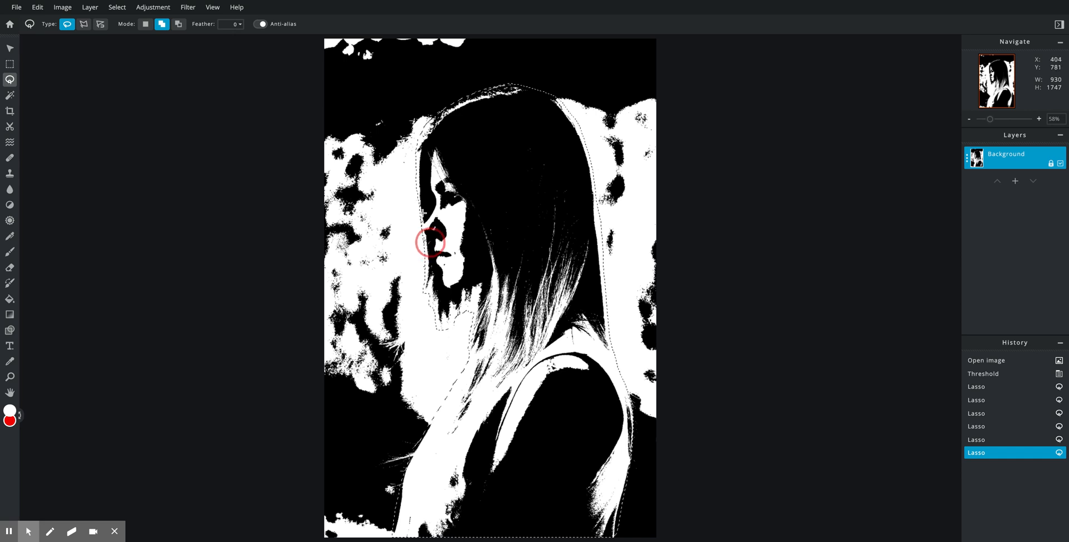
pyautogui.moveTo(431, 216); pyautogui.dragTo(441, 248)
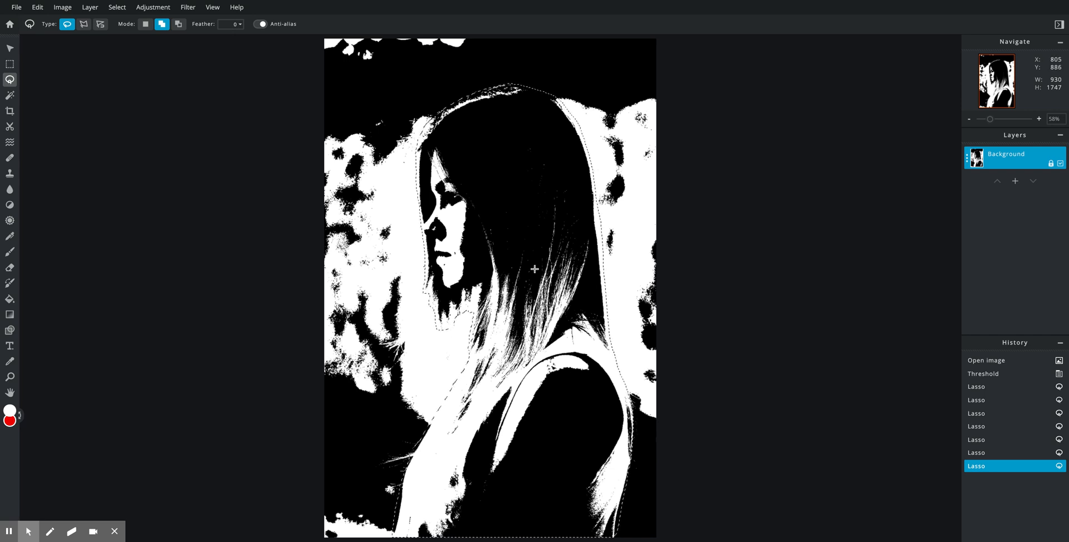
# - Invert the selection, delete the background around the woman, and deselect
pyautogui.click(118, 8)
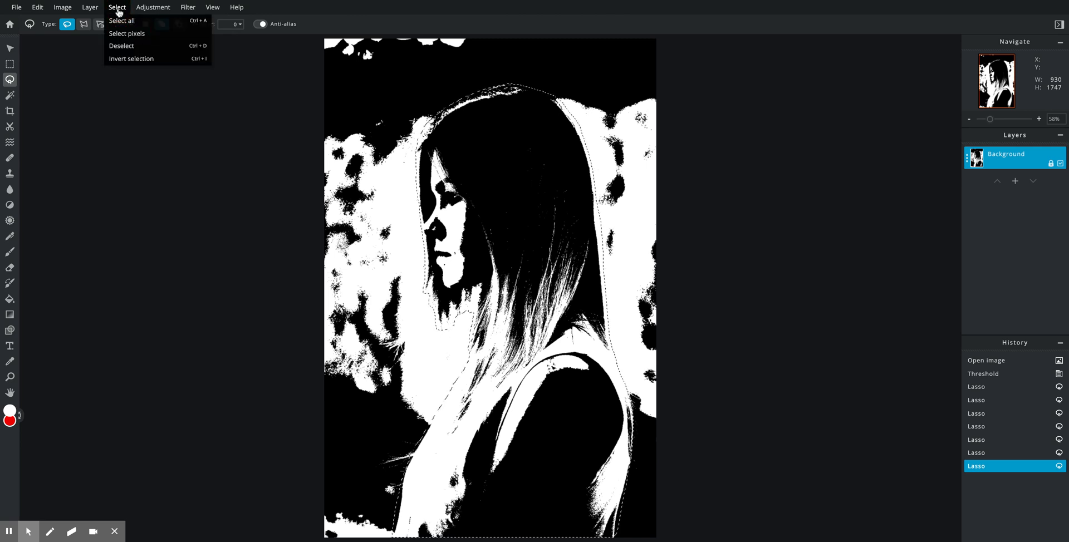
pyautogui.click(114, 60)
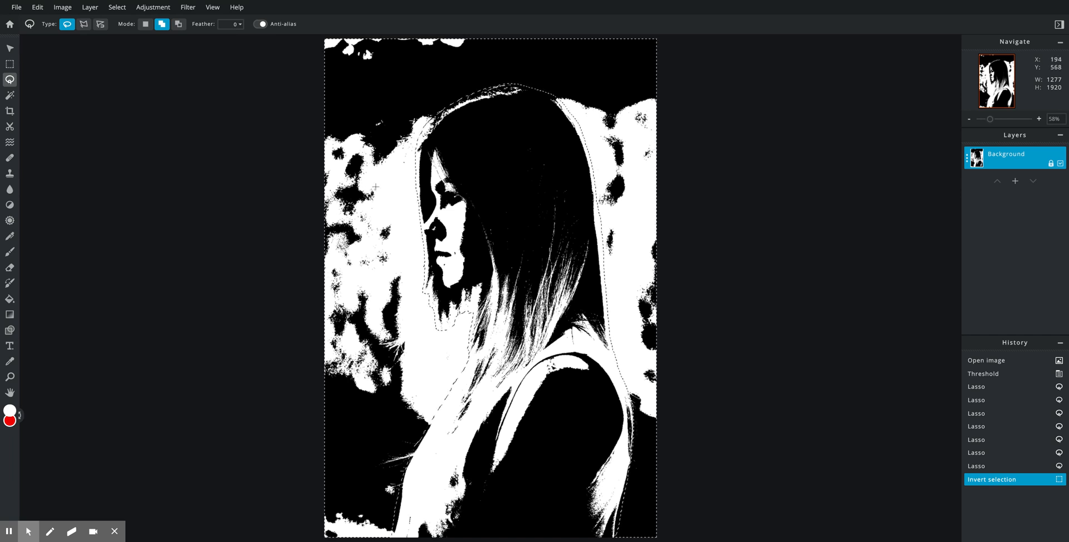
pyautogui.press('Delete')
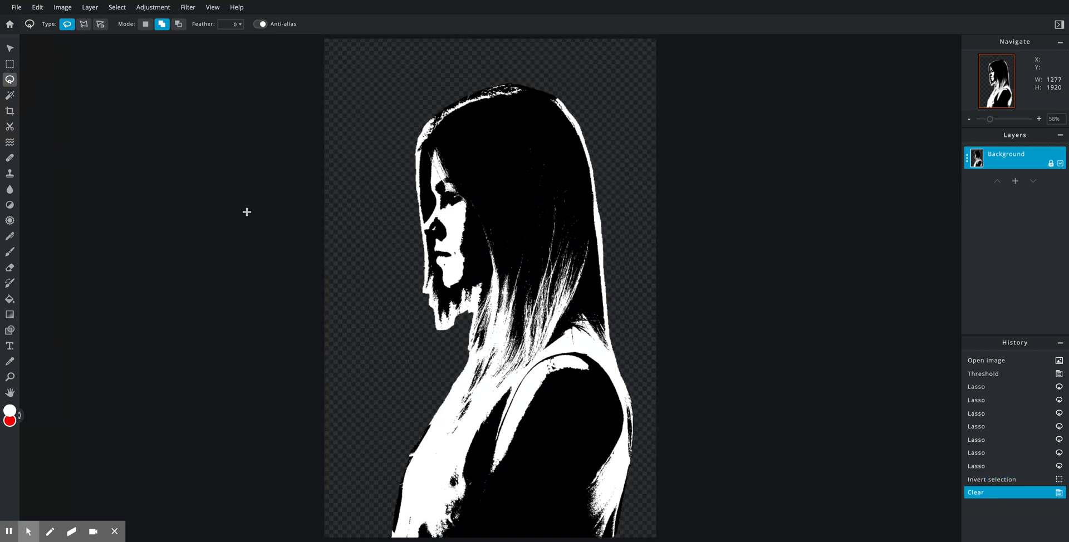
pyautogui.hotkey('ctrl', 'd')
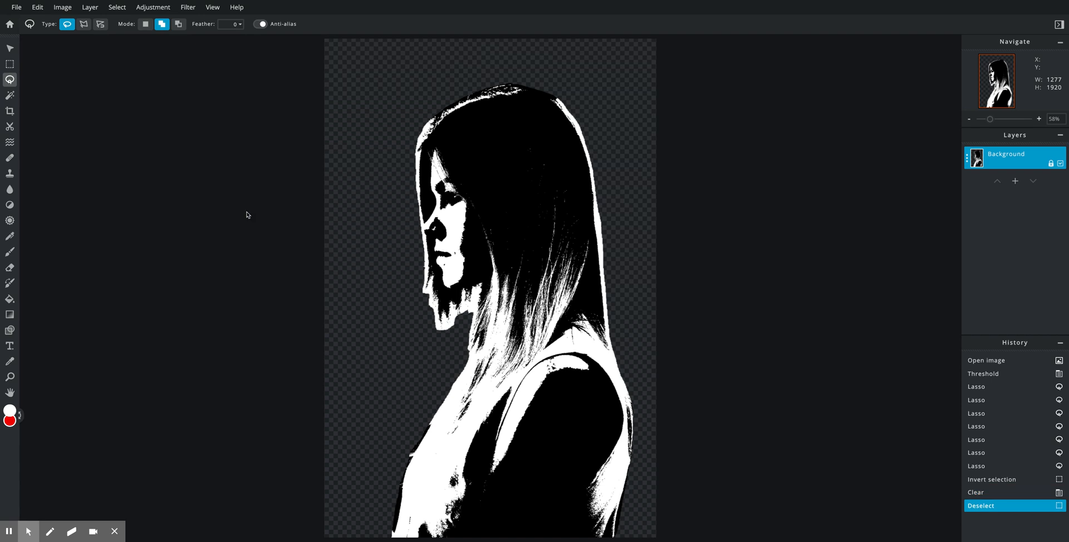
# - Try to erase the rough edges along the top and back of the woman's hair, and undo the erasing
pyautogui.click(9, 48)
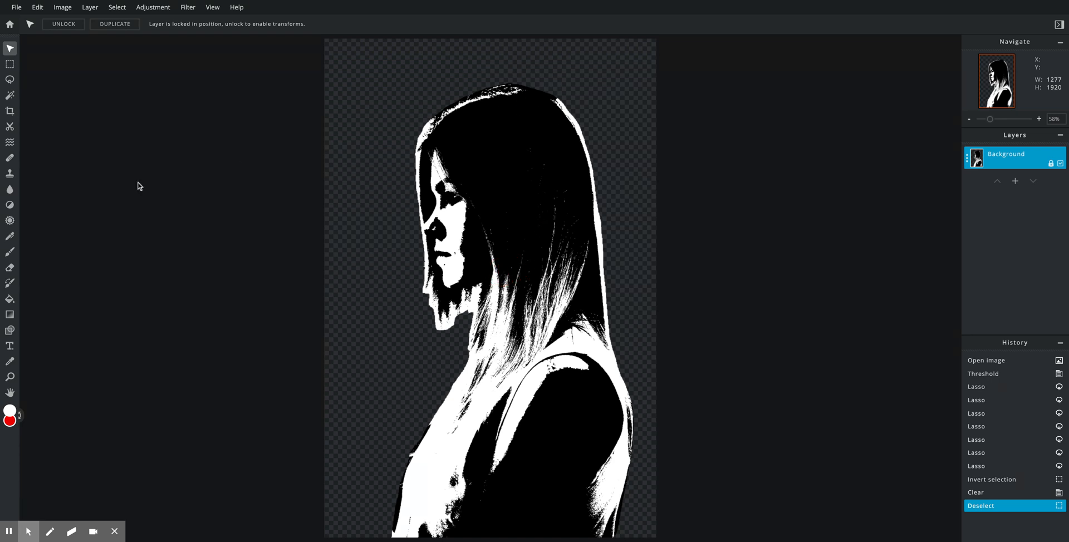
pyautogui.click(9, 267)
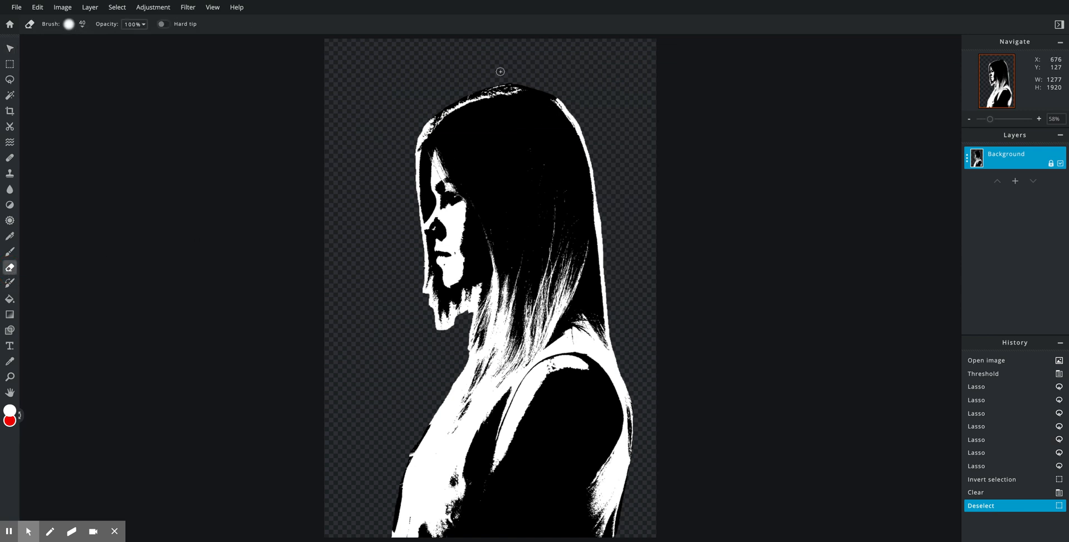
pyautogui.moveTo(496, 81); pyautogui.dragTo(502, 84)
pyautogui.moveTo(543, 89)
pyautogui.mouseDown()
pyautogui.moveTo(566, 107)
pyautogui.moveTo(598, 173)
pyautogui.mouseUp()
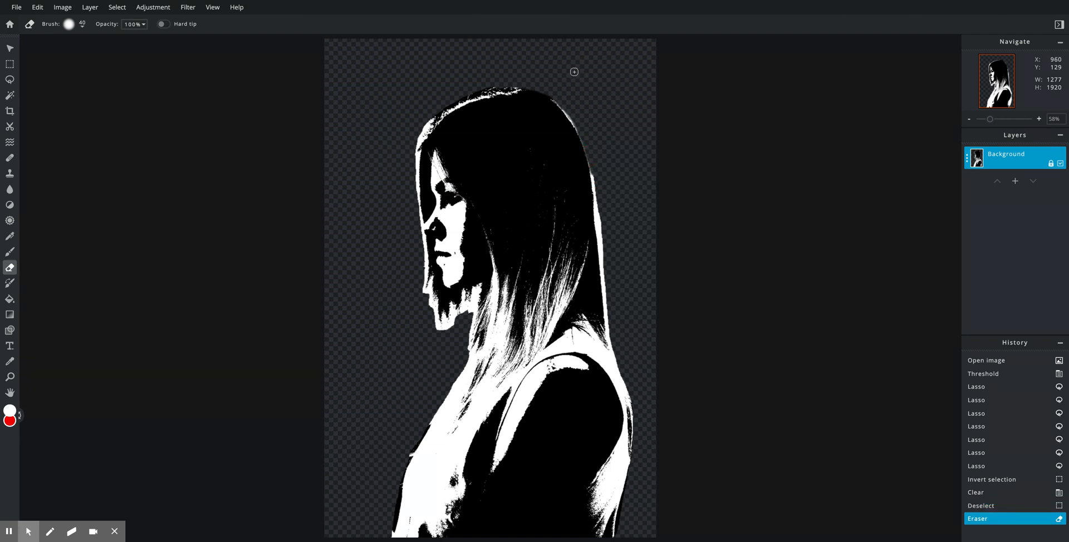
pyautogui.hotkey('ctrl', 'z')
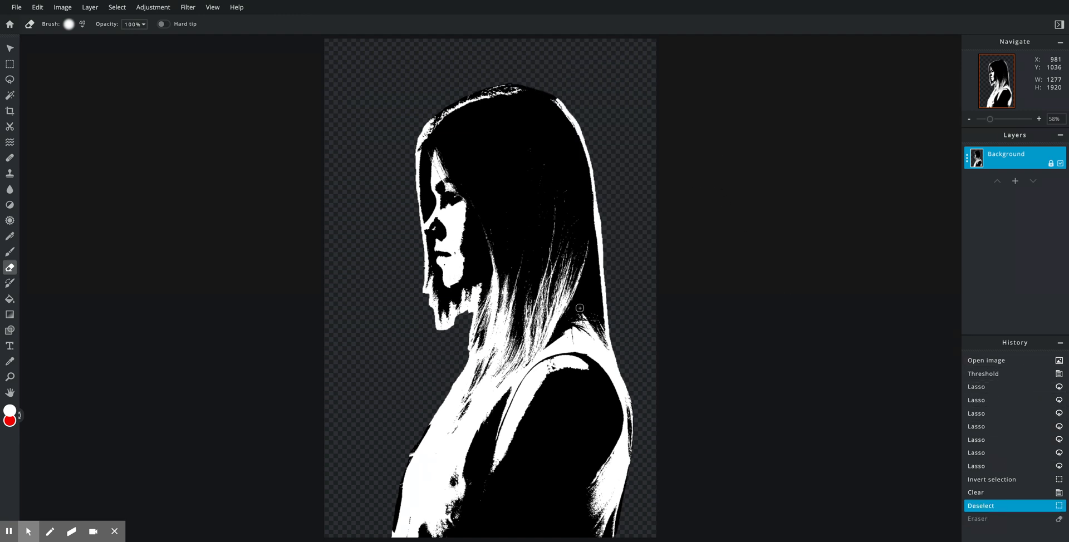
# - Download the cutout as a PNG, naming it with the author's name followed by "Black and White Woman"
pyautogui.click(20, 12)
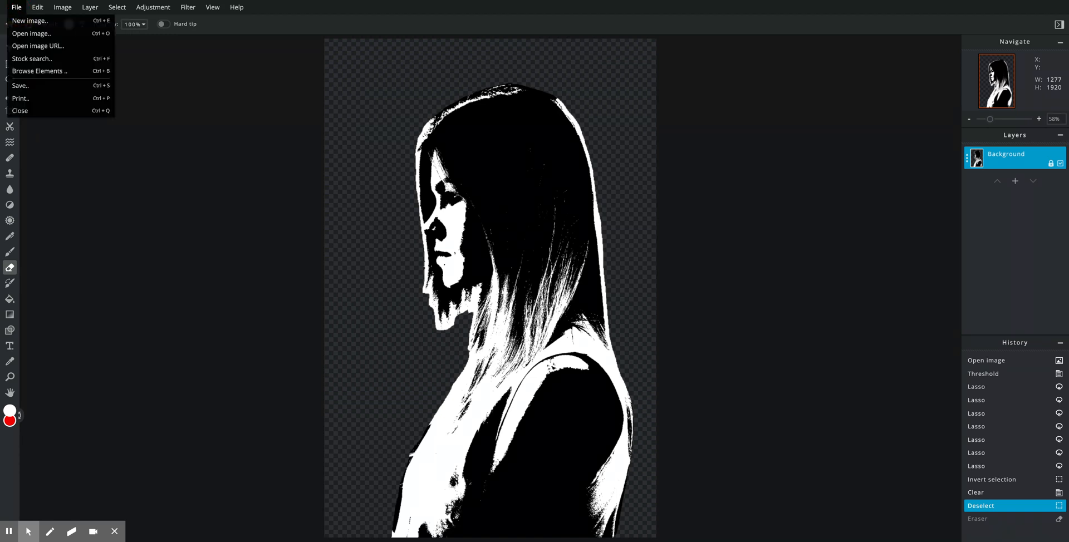
pyautogui.click(38, 86)
pyautogui.click(785, 171)
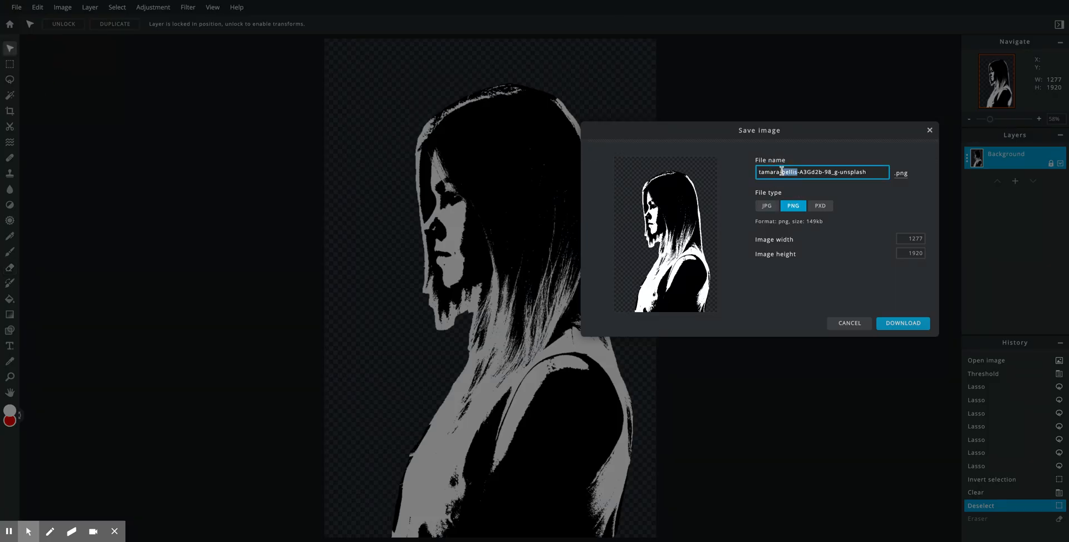
pyautogui.tripleClick(784, 172)
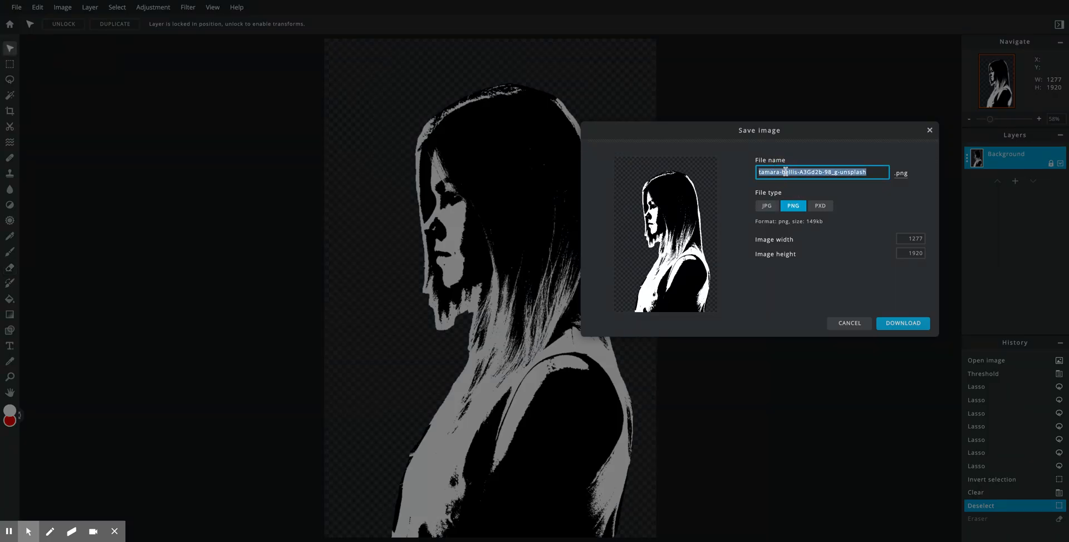
pyautogui.write('Mr Anewalt Black and White Woman')
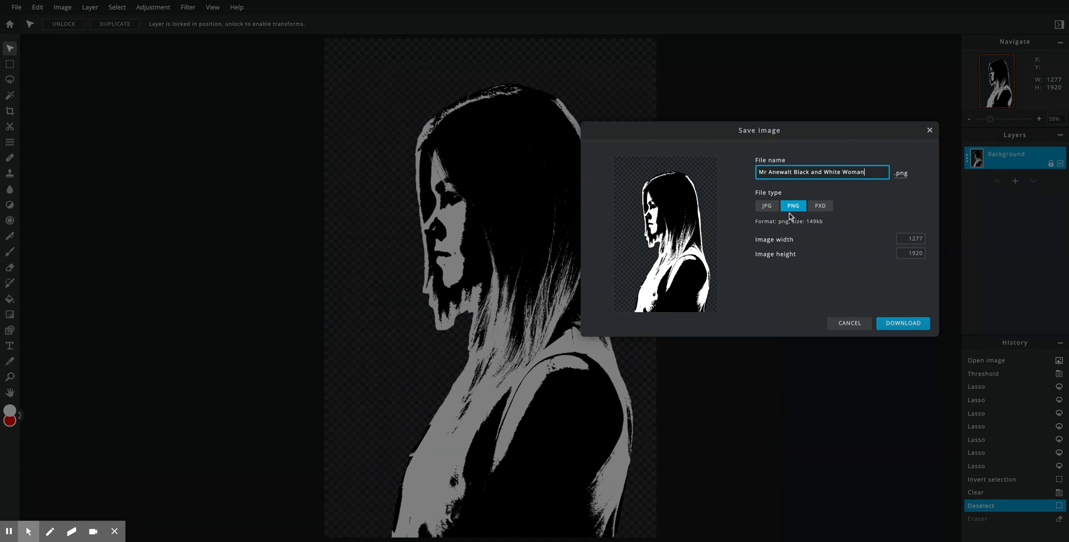
pyautogui.click(898, 324)
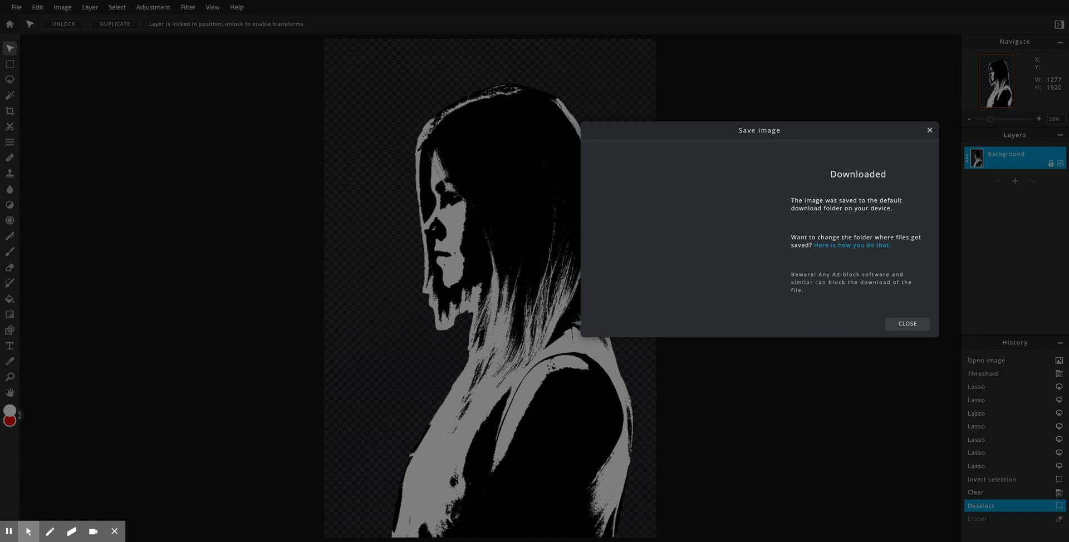
pyautogui.click(903, 323)
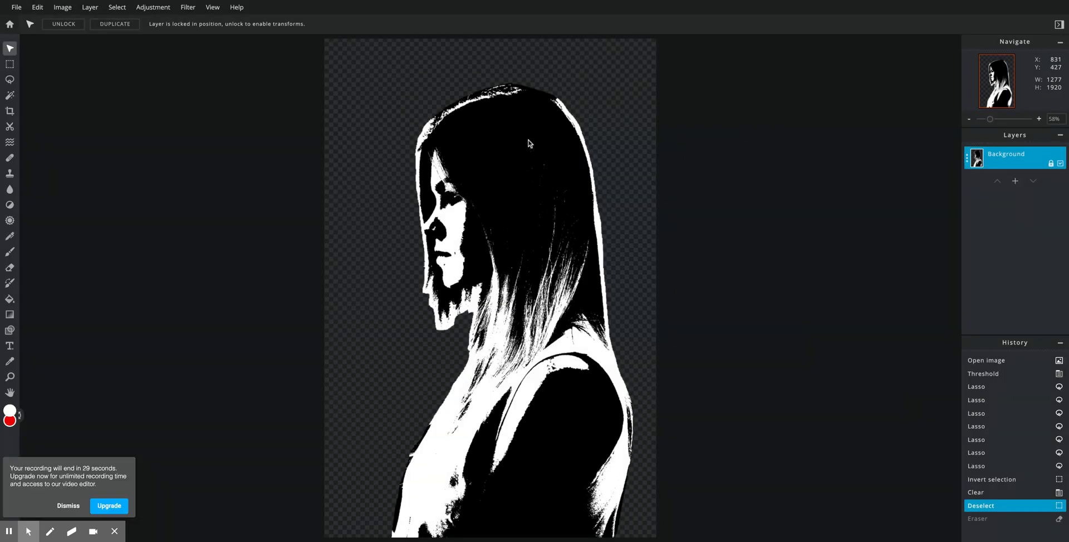